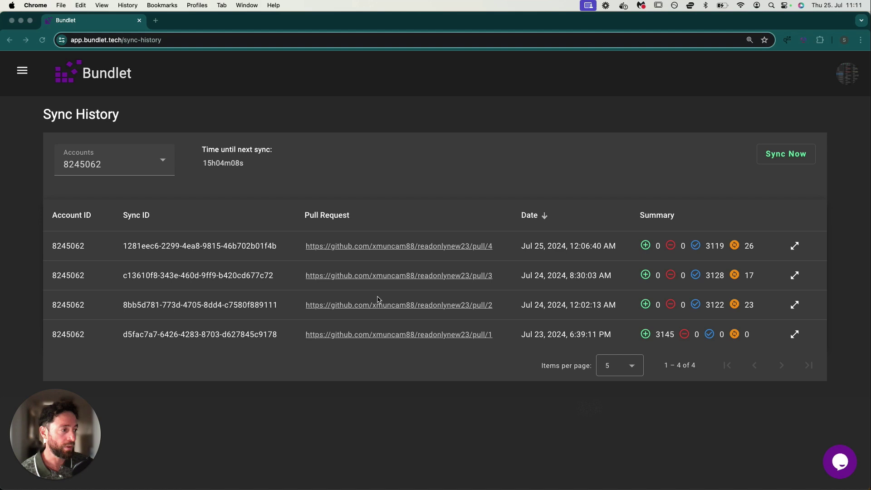
# Open the Files changed diff of scheduled sync pull request #3 on GitHub
pyautogui.click(396, 278)
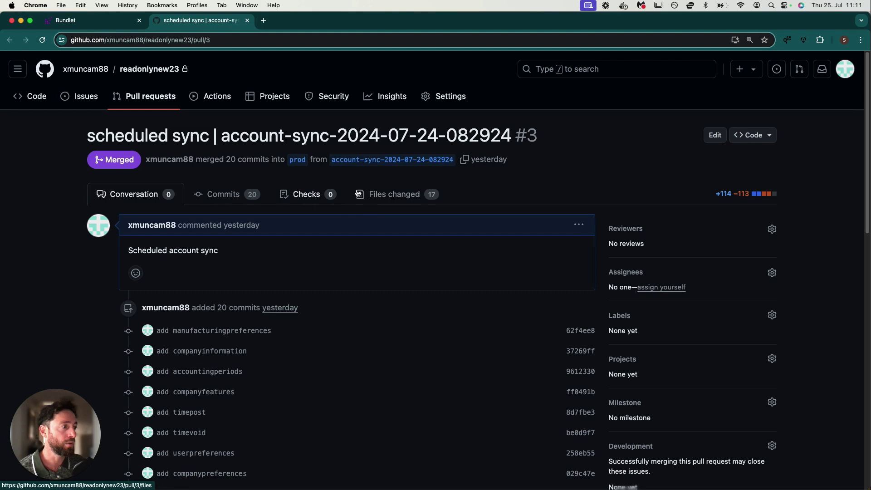
pyautogui.click(421, 201)
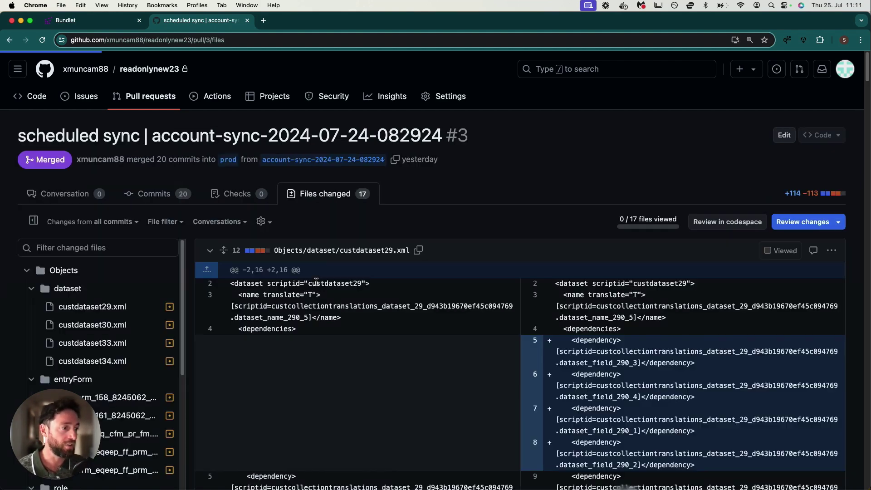
pyautogui.scroll(-7, 305, 286)
pyautogui.scroll(-8, 302, 289)
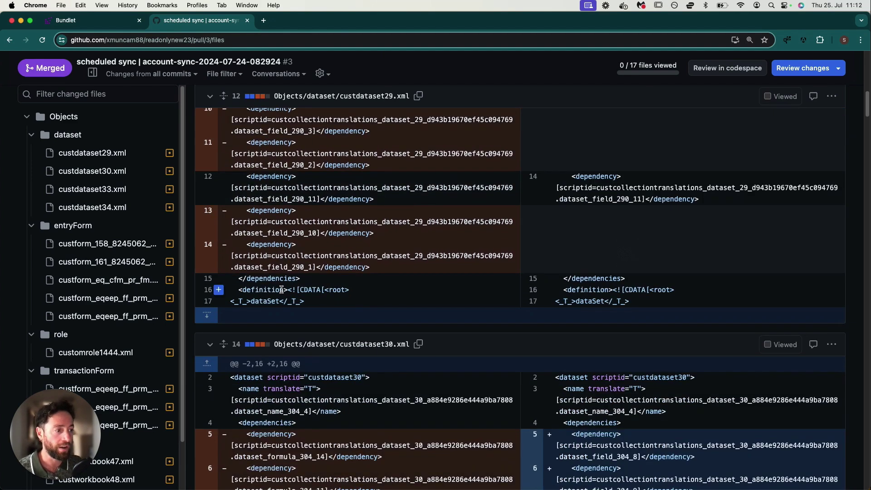
pyautogui.scroll(12, 283, 290)
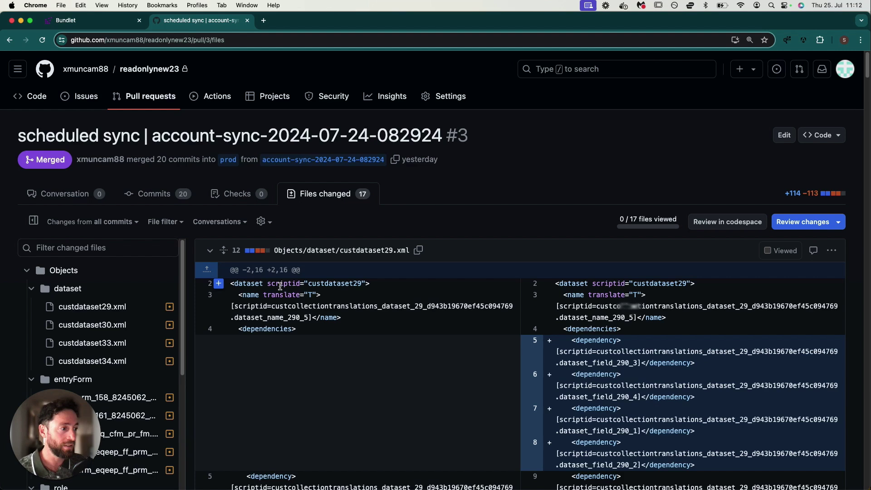
# Scroll through the rest of the pull request #3 diff, then return to Bundlet's Sync History
pyautogui.scroll(-2, 270, 289)
pyautogui.scroll(-6, 270, 288)
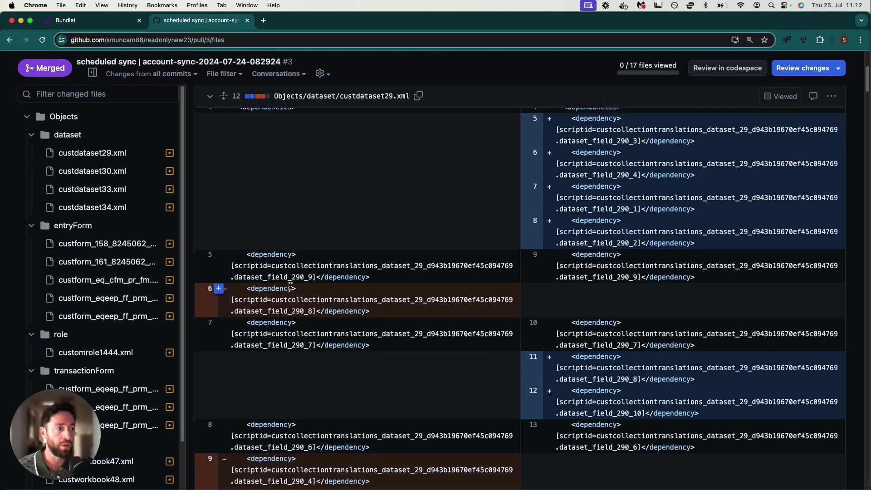
pyautogui.scroll(8, 291, 286)
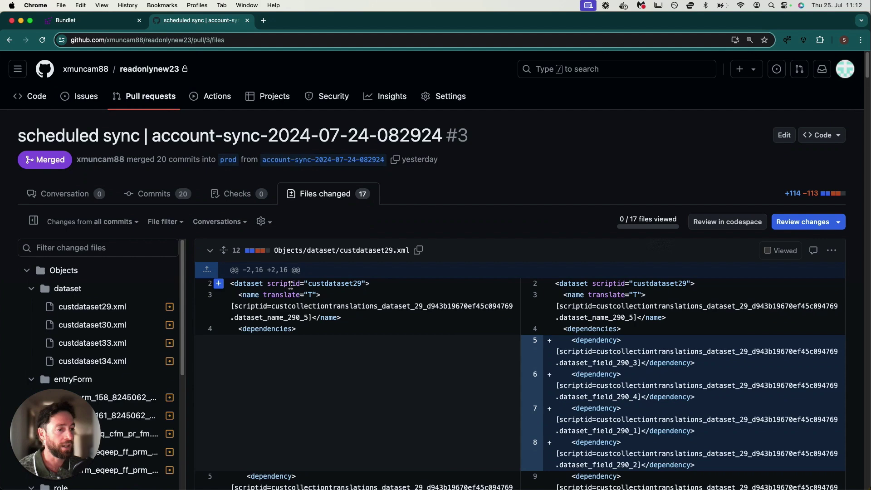
pyautogui.scroll(-11, 290, 286)
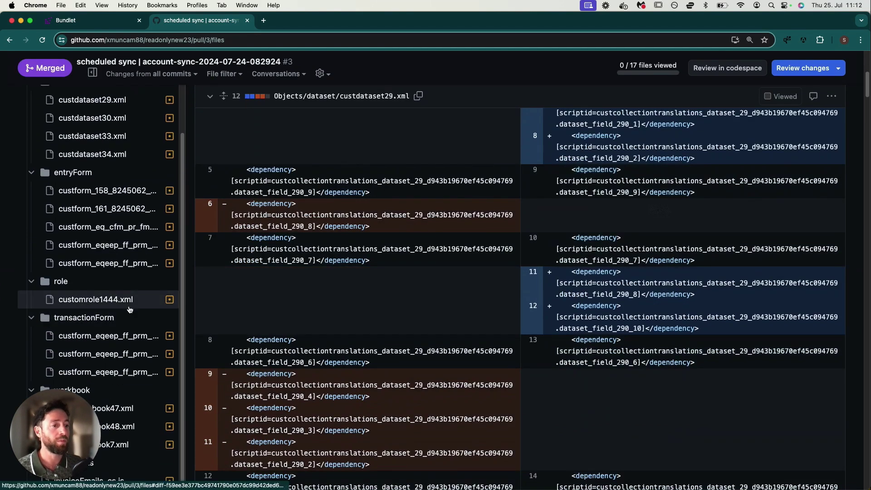
pyautogui.scroll(5, 127, 307)
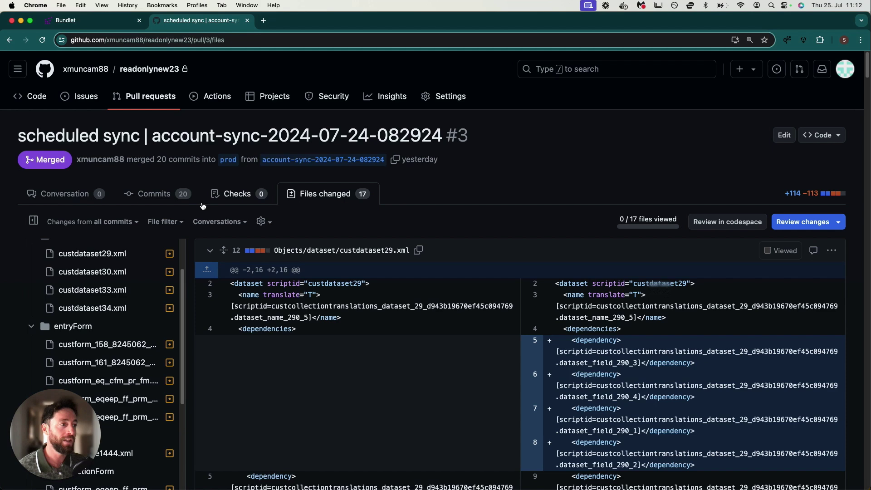
pyautogui.click(98, 23)
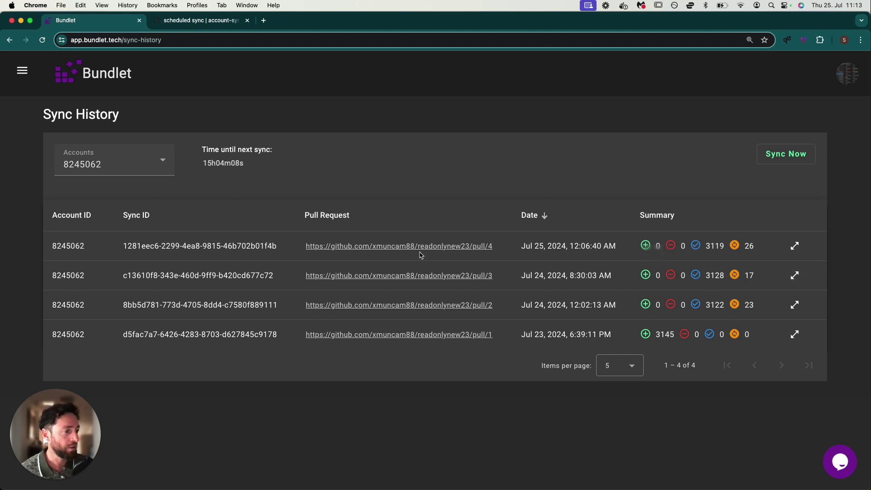
# Highlight the Jul 24 8:30 AM sync's counts: 3128 unchanged and 17 modified
pyautogui.moveTo(755, 278); pyautogui.dragTo(632, 282)
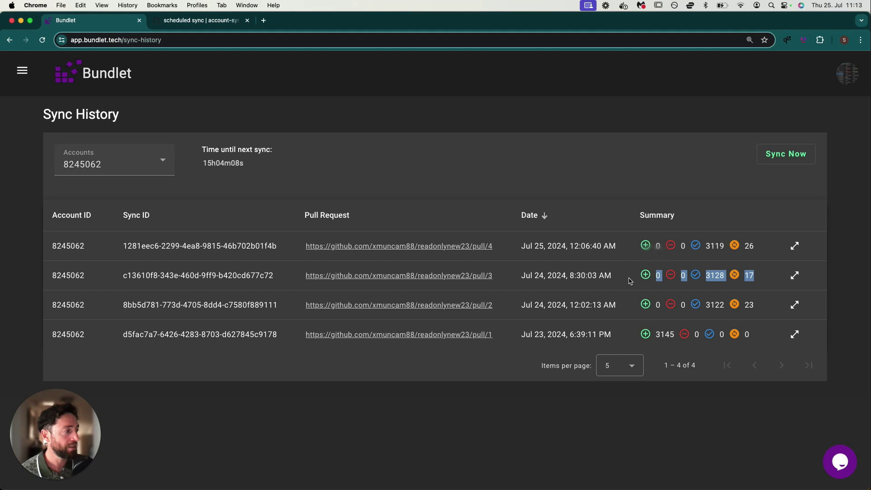
pyautogui.click(634, 285)
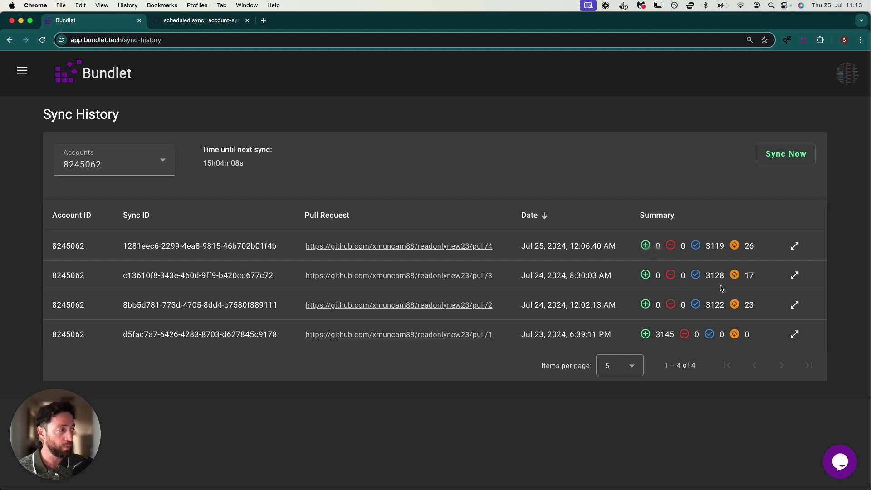
pyautogui.moveTo(724, 276); pyautogui.dragTo(699, 276)
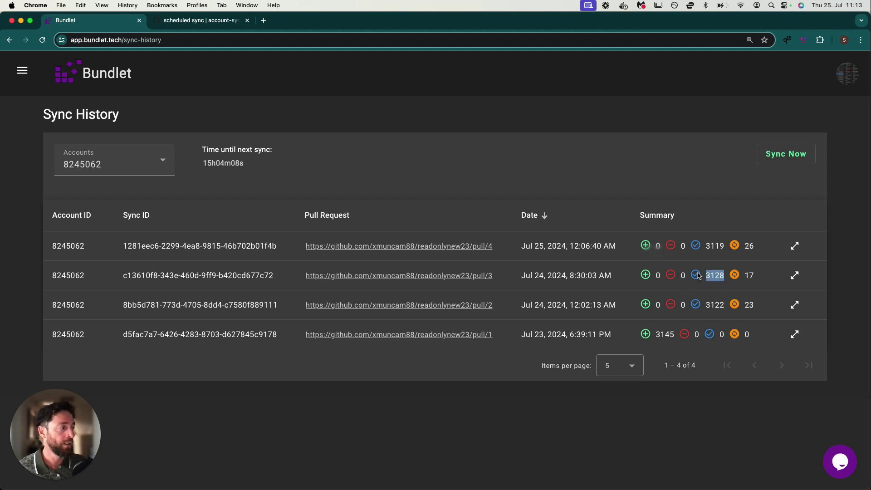
# Open the second sync's comparison, enlarge the object tree, and collapse the Objects and SuiteScripts groups
pyautogui.click(796, 278)
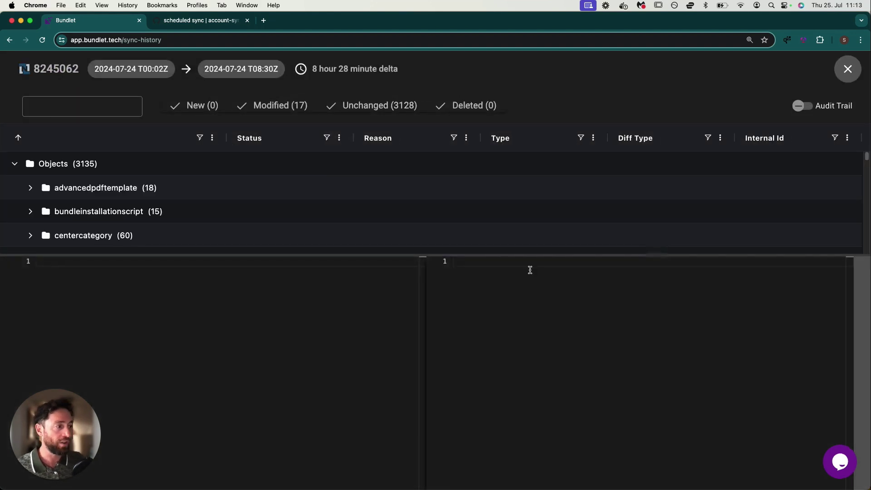
pyautogui.moveTo(373, 254); pyautogui.dragTo(384, 343)
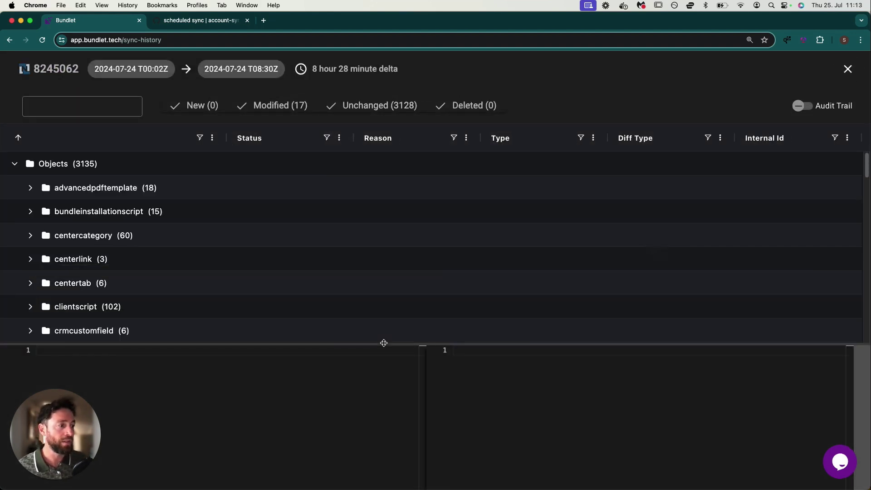
pyautogui.click(15, 164)
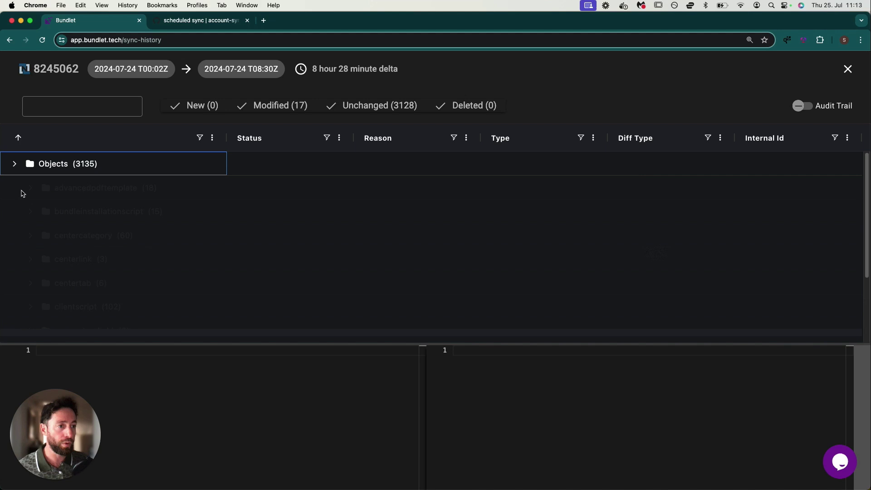
pyautogui.click(14, 187)
pyautogui.click(15, 193)
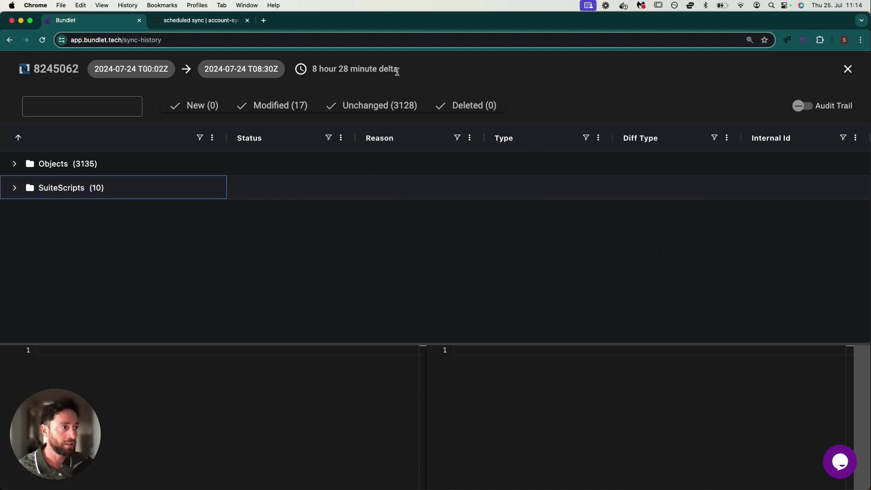
# Highlight the 8 hour 28 minute delta and expand SuiteScripts, where invoiceEmails_cs.js is modified
pyautogui.moveTo(398, 71); pyautogui.dragTo(312, 69)
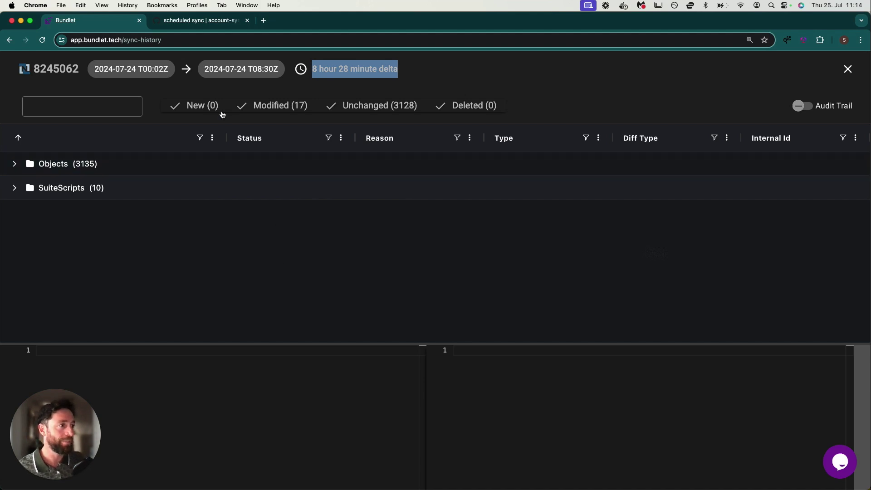
pyautogui.click(16, 187)
pyautogui.scroll(-4, 77, 238)
pyautogui.scroll(4, 78, 240)
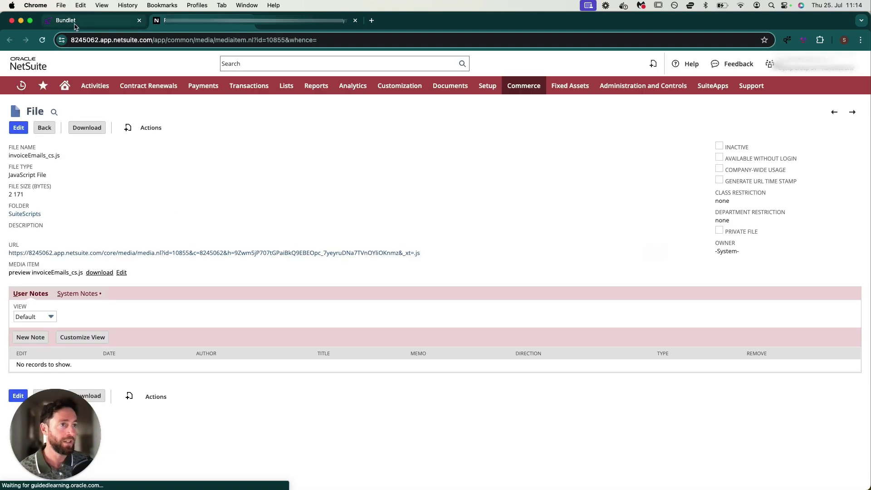
pyautogui.click(75, 23)
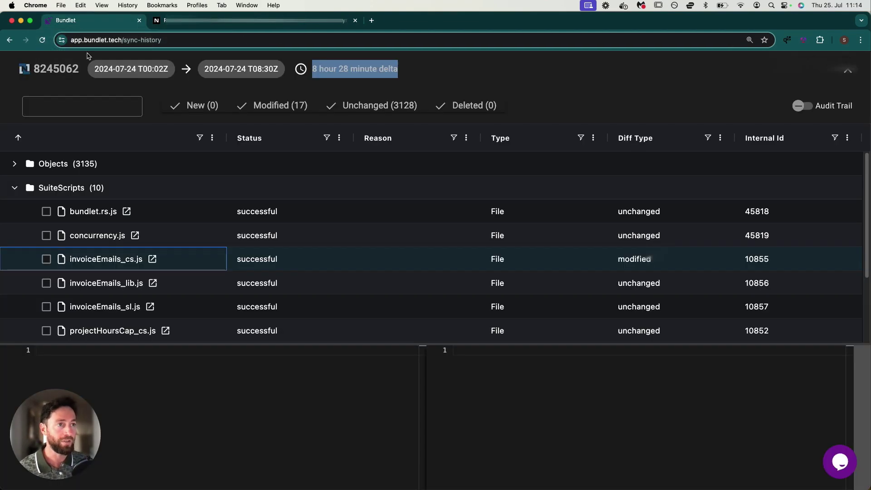
# View NetSuite's record for invoiceEmails_cs.js, a 2171-byte JavaScript file in SuiteScripts
pyautogui.click(197, 22)
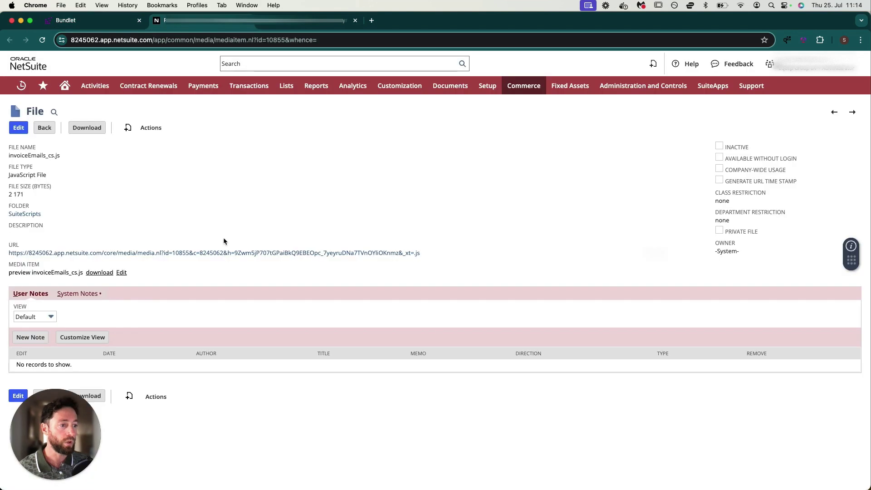
pyautogui.click(76, 23)
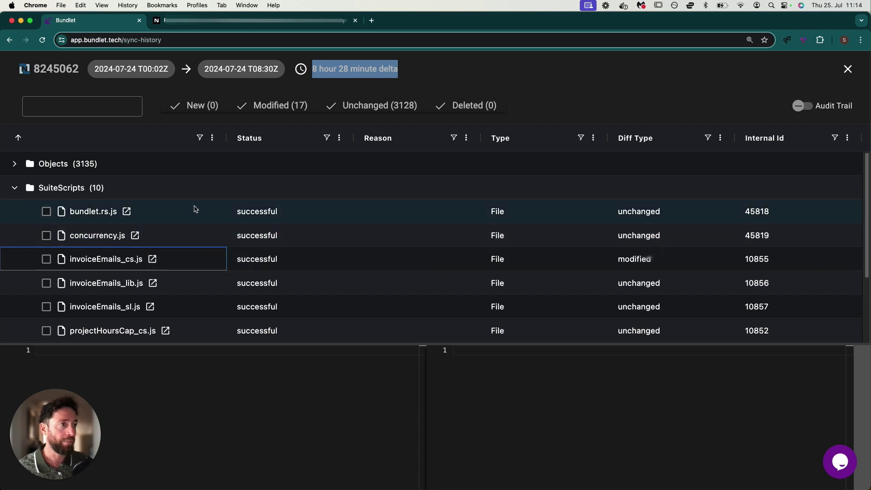
pyautogui.click(15, 164)
pyautogui.scroll(-10, 22, 233)
pyautogui.scroll(10, 27, 237)
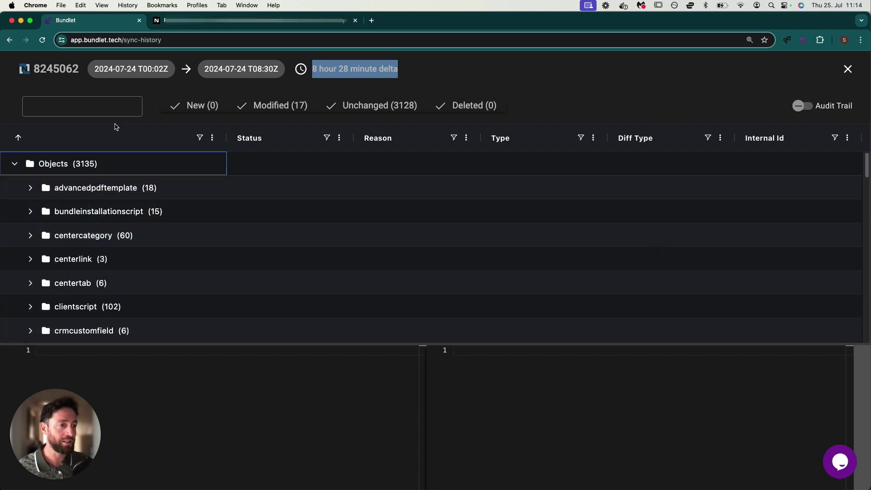
pyautogui.click(192, 22)
pyautogui.moveTo(400, 86)
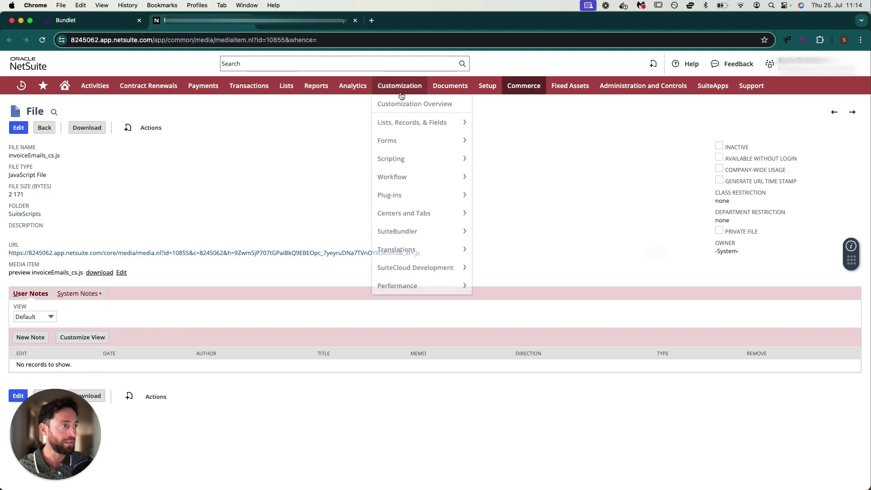
pyautogui.moveTo(411, 181)
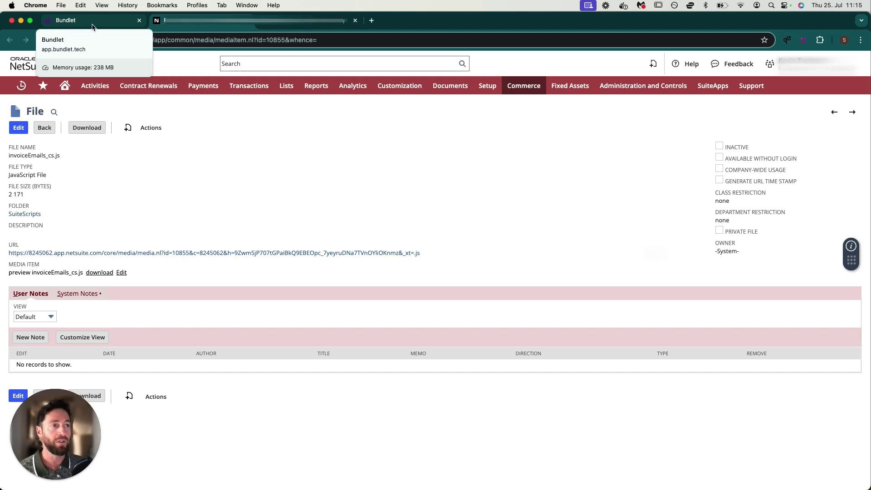
# Back in Bundlet's comparison, collapse the Objects and SuiteScripts groups
pyautogui.click(92, 23)
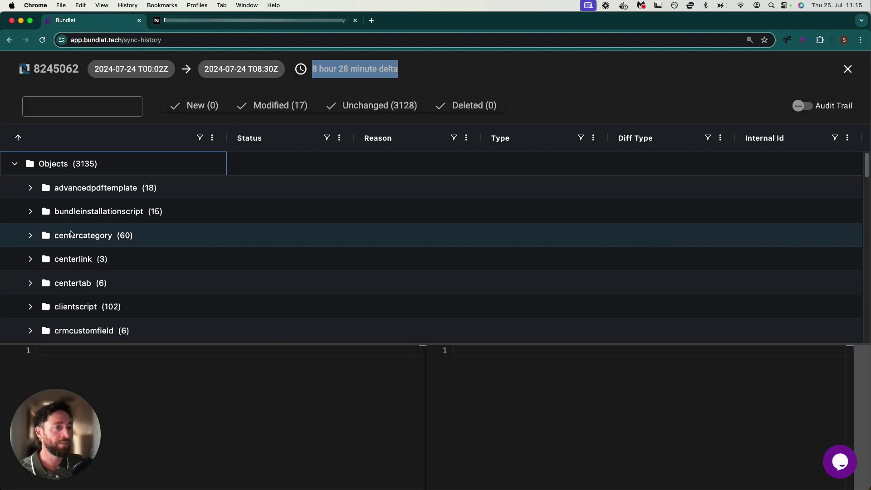
pyautogui.scroll(-3, 61, 225)
pyautogui.scroll(3, 58, 221)
pyautogui.click(14, 164)
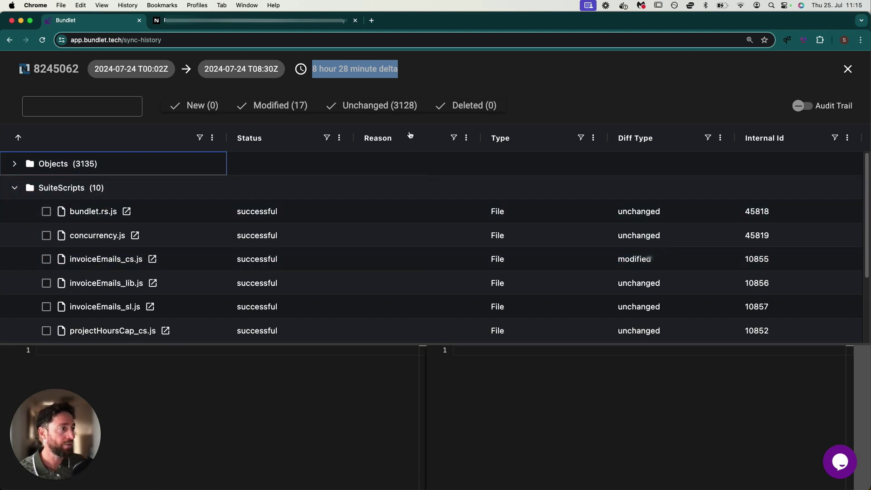
pyautogui.click(16, 191)
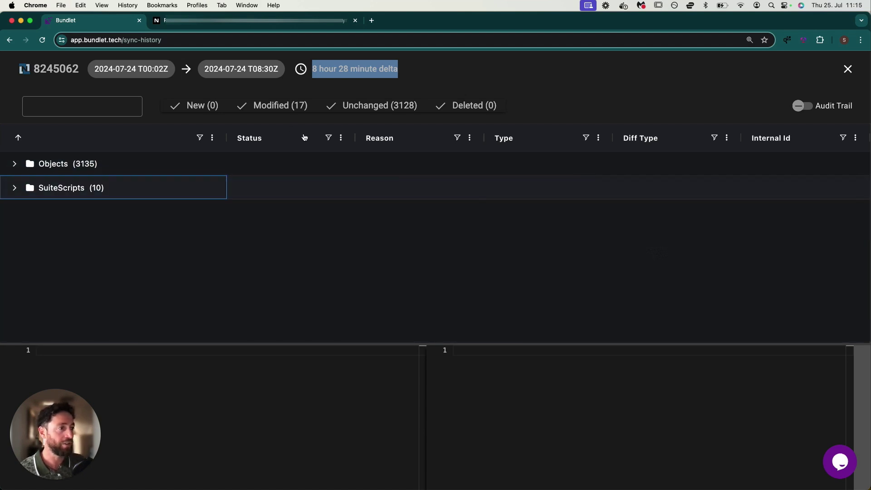
# Filter the Status column to failed objects only and expand the groups to find the failed saved search
pyautogui.click(330, 140)
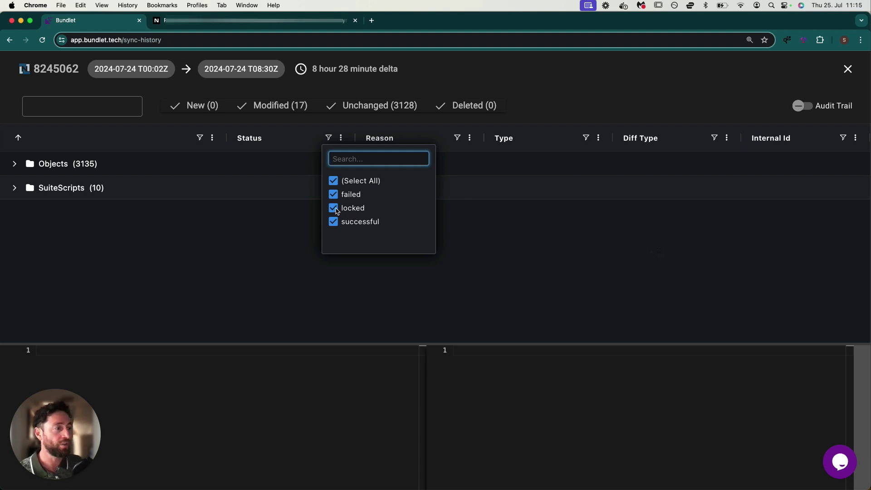
pyautogui.click(333, 180)
pyautogui.click(333, 194)
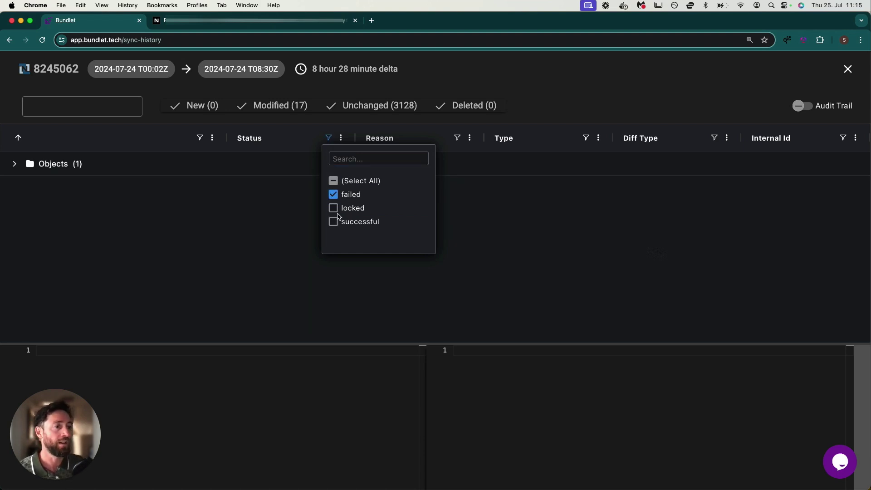
pyautogui.click(11, 172)
pyautogui.click(31, 187)
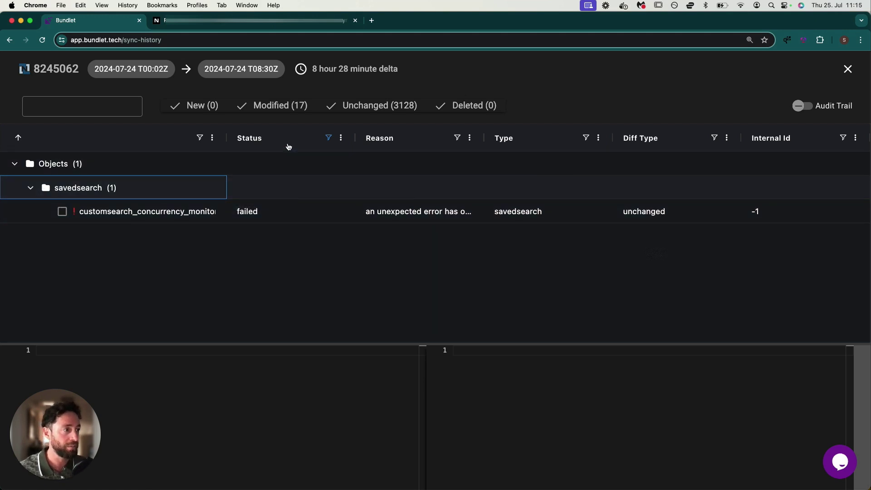
# Switch the Status filter to locked objects only and browse the bundleinstallationscript folder
pyautogui.click(328, 138)
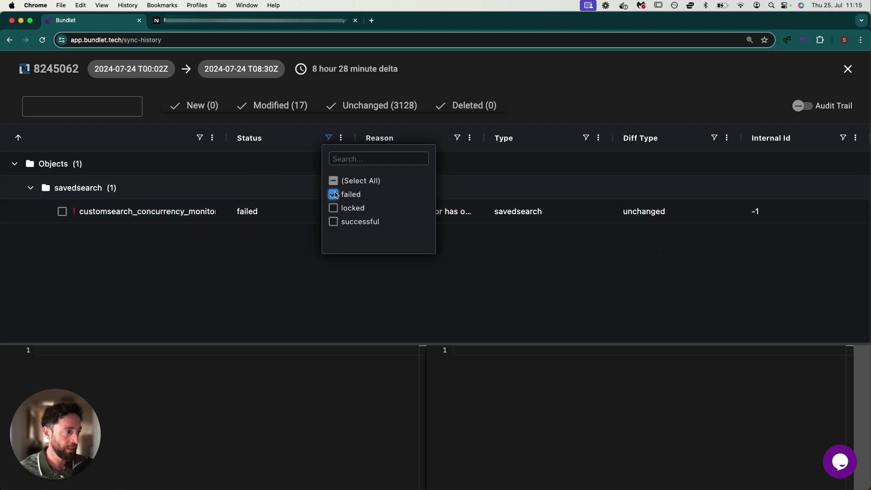
pyautogui.click(333, 195)
pyautogui.click(334, 209)
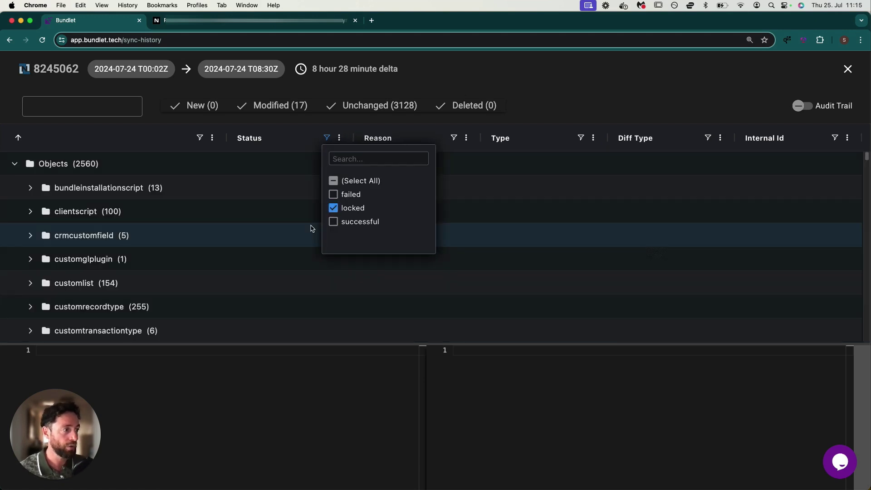
pyautogui.click(14, 165)
pyautogui.click(14, 166)
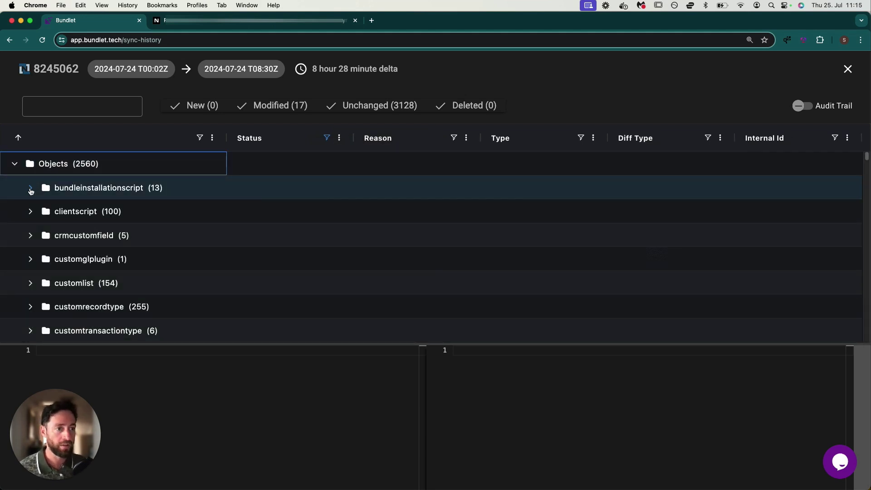
pyautogui.click(31, 189)
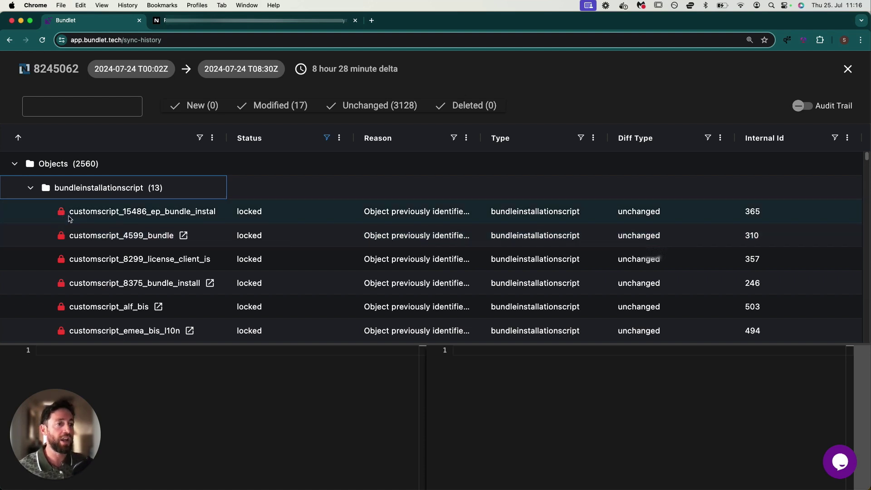
pyautogui.click(30, 188)
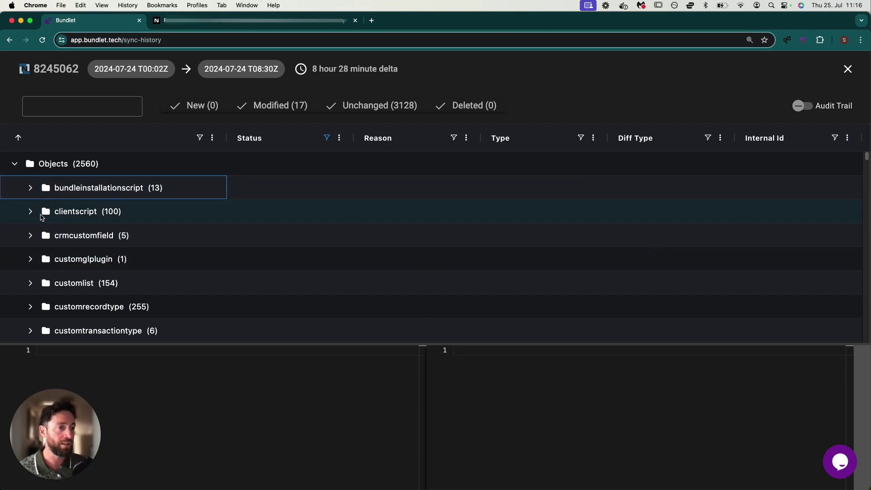
# Open the first locked client script in NetSuite from the clientscript folder, then return to Bundlet
pyautogui.click(31, 211)
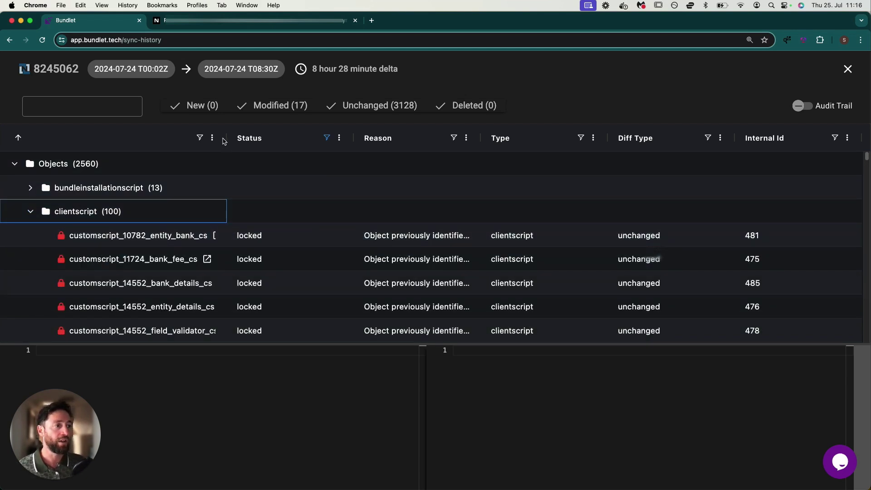
pyautogui.click(221, 235)
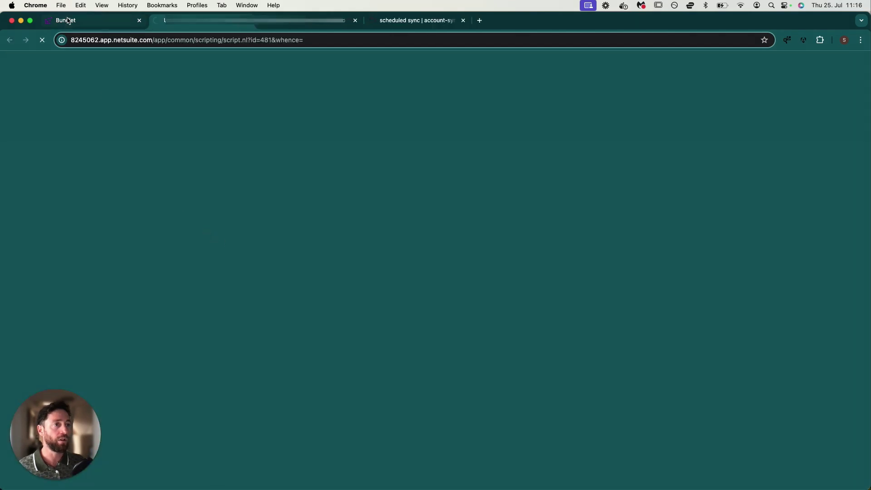
pyautogui.press('super+1')
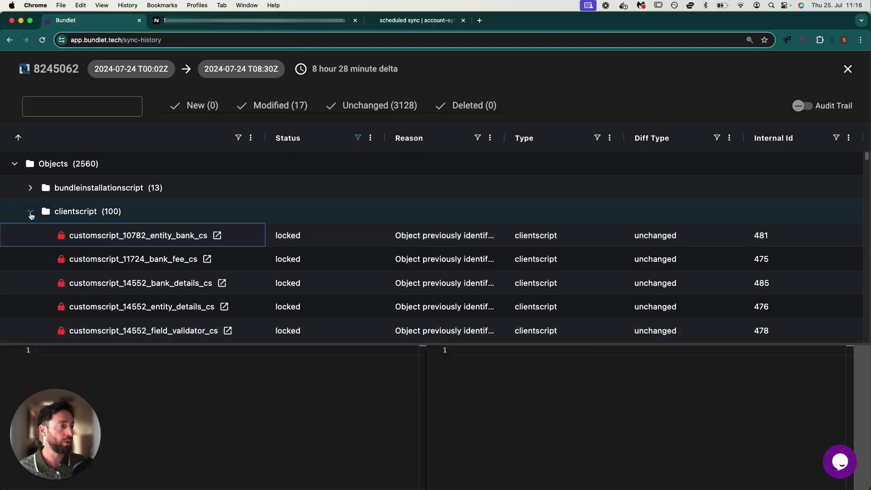
pyautogui.click(30, 211)
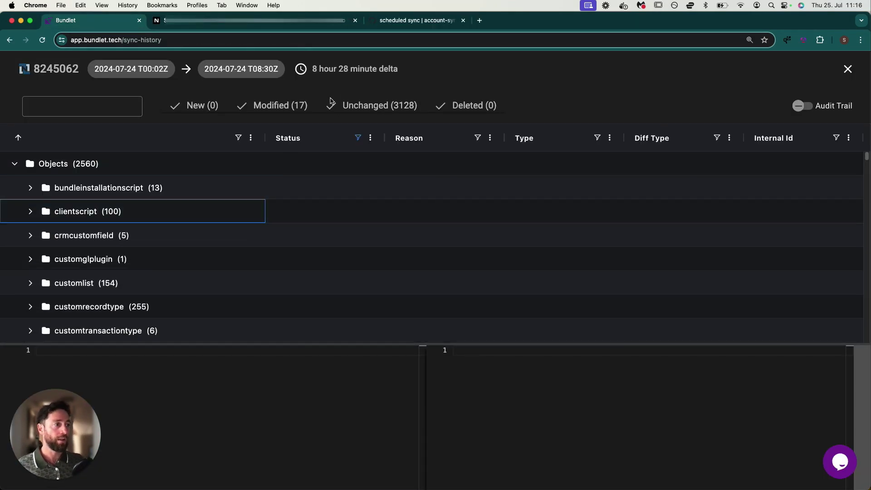
# Re-check failed, locked and successful in the Status filter, leaving the Reason filter unchanged
pyautogui.click(358, 138)
pyautogui.click(364, 209)
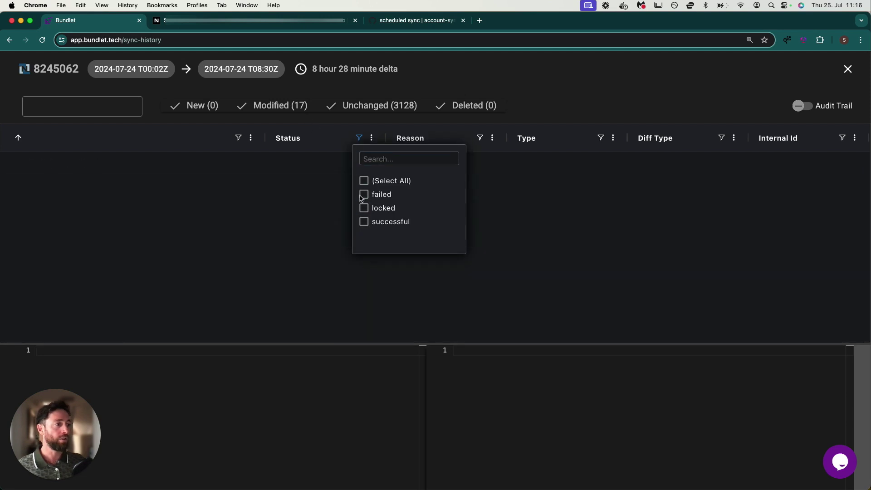
pyautogui.click(364, 194)
pyautogui.click(364, 208)
pyautogui.click(364, 222)
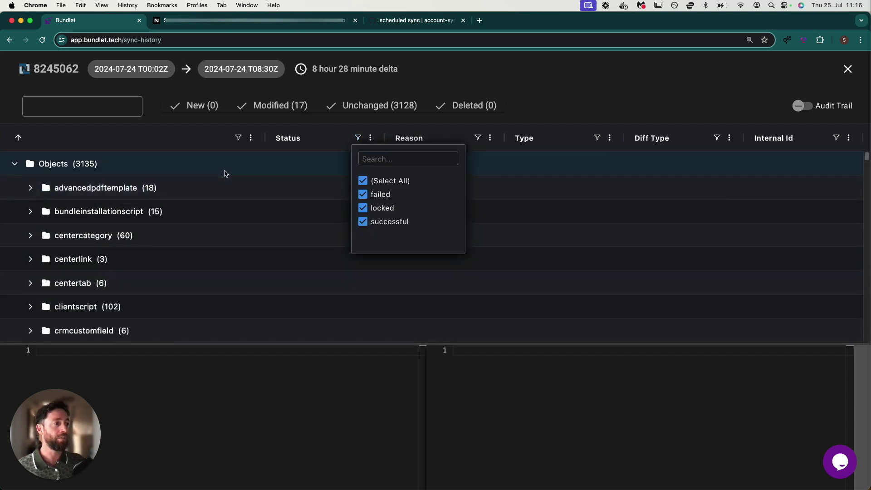
pyautogui.click(544, 91)
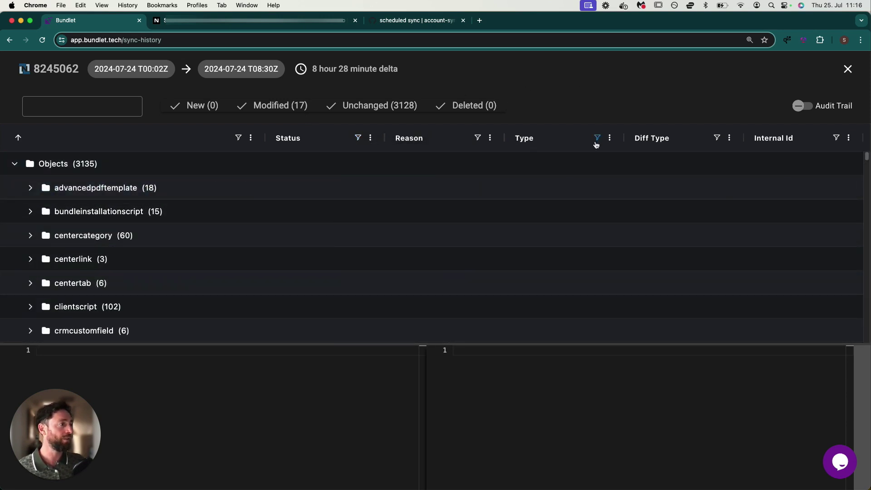
pyautogui.click(478, 143)
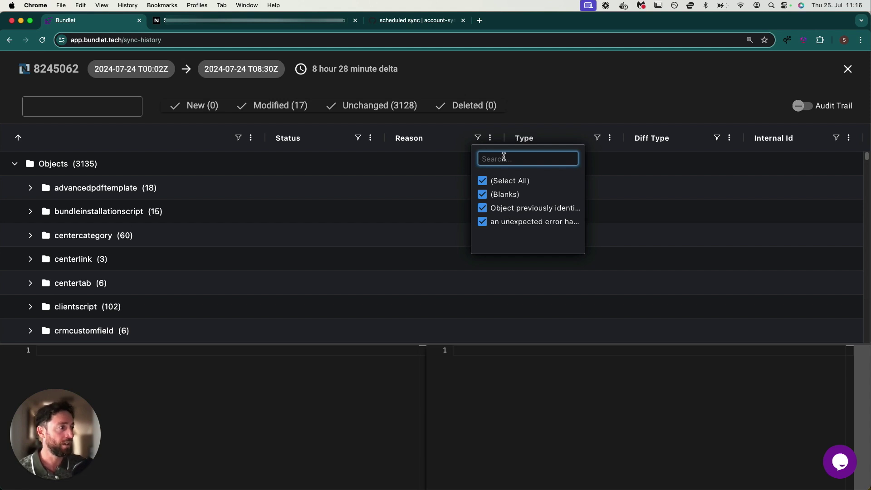
pyautogui.click(516, 101)
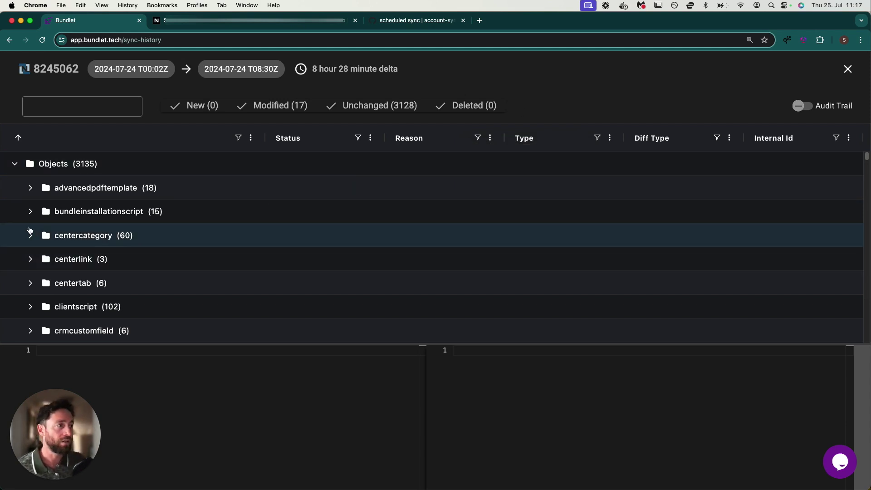
# Show only modified objects and load the invoiceEmails_cs.js code diff from SuiteScripts
pyautogui.click(348, 107)
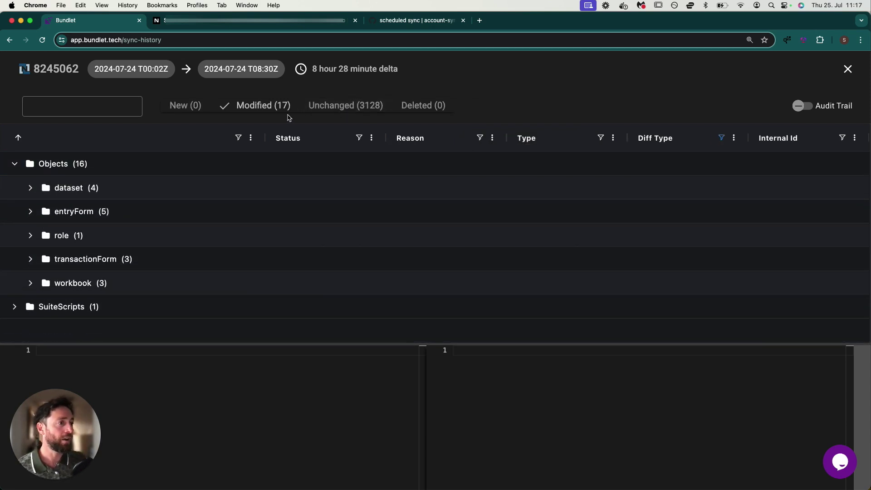
pyautogui.click(14, 308)
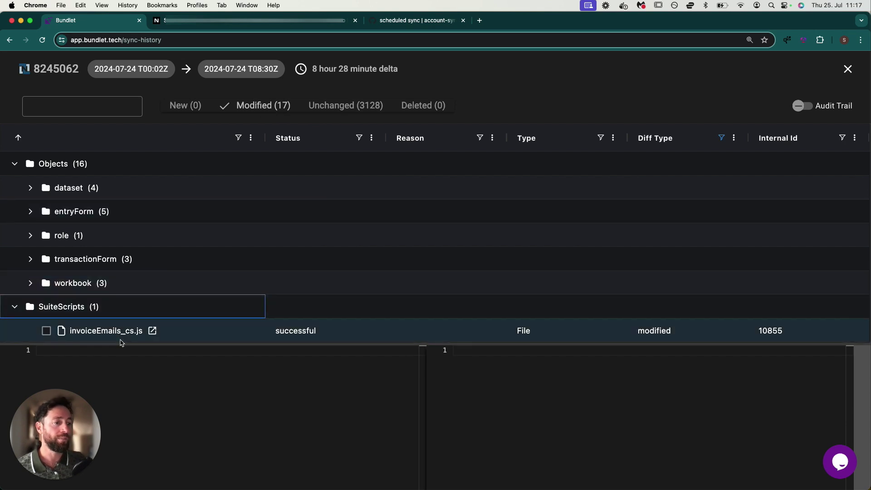
pyautogui.moveTo(123, 345); pyautogui.dragTo(129, 360)
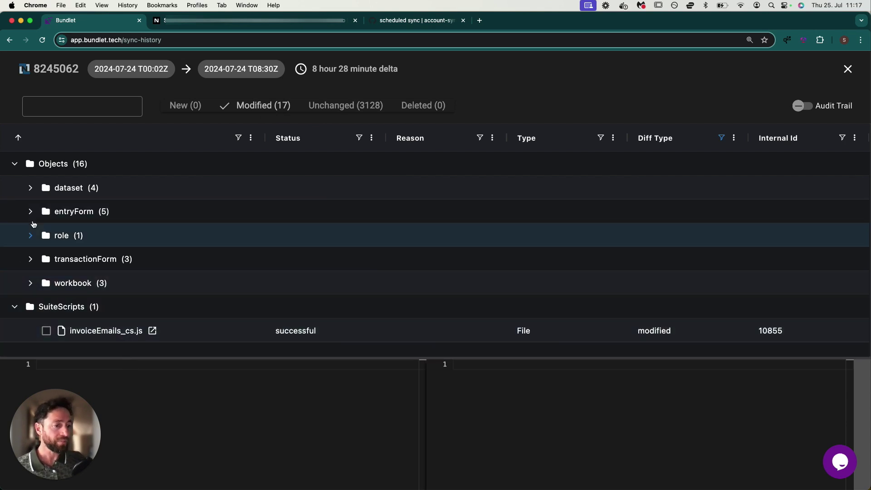
pyautogui.click(47, 331)
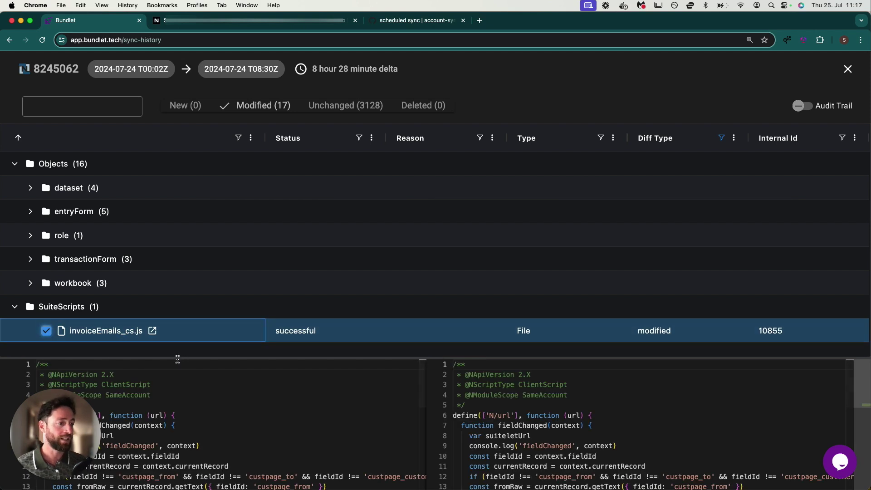
# Enlarge the code diff to read the added test-log line, then shrink it back down
pyautogui.moveTo(176, 359); pyautogui.dragTo(175, 198)
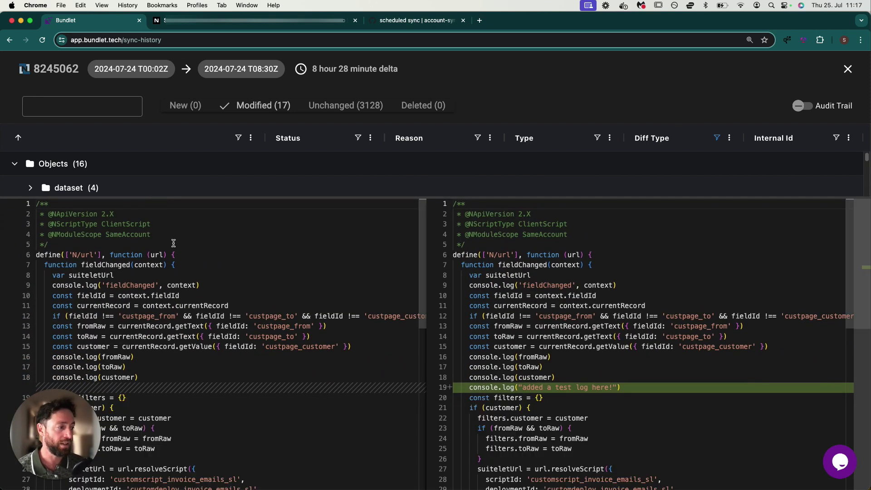
pyautogui.scroll(-10, 168, 321)
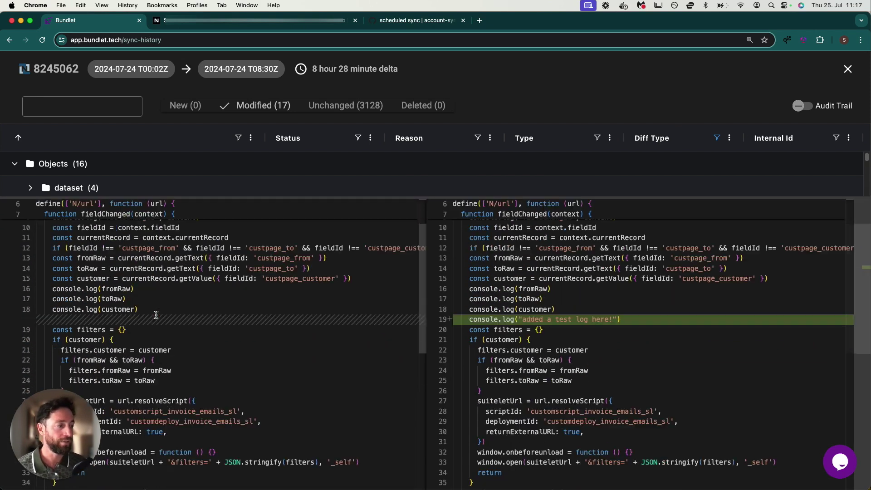
pyautogui.scroll(10, 156, 316)
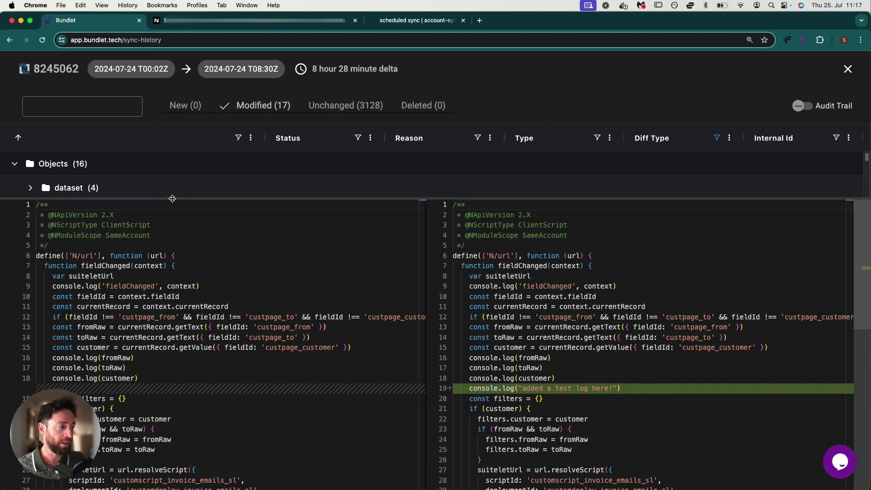
pyautogui.moveTo(172, 198); pyautogui.dragTo(195, 359)
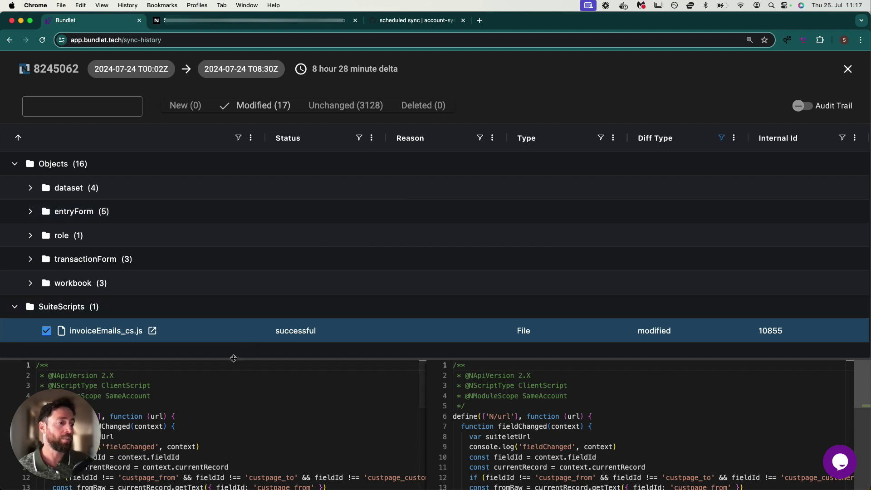
pyautogui.moveTo(235, 358); pyautogui.dragTo(223, 272)
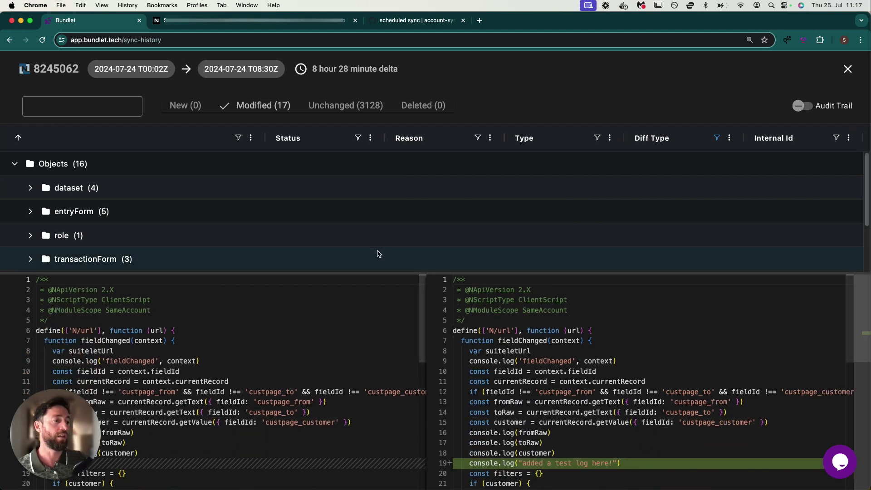
pyautogui.moveTo(362, 272); pyautogui.dragTo(346, 362)
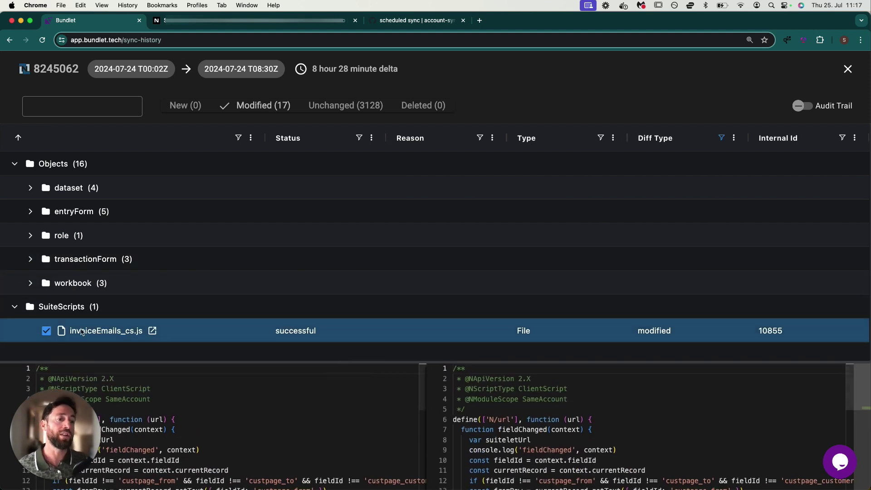
# Collapse SuiteScripts, switch on the Audit Trail, and narrow the Author column
pyautogui.click(15, 307)
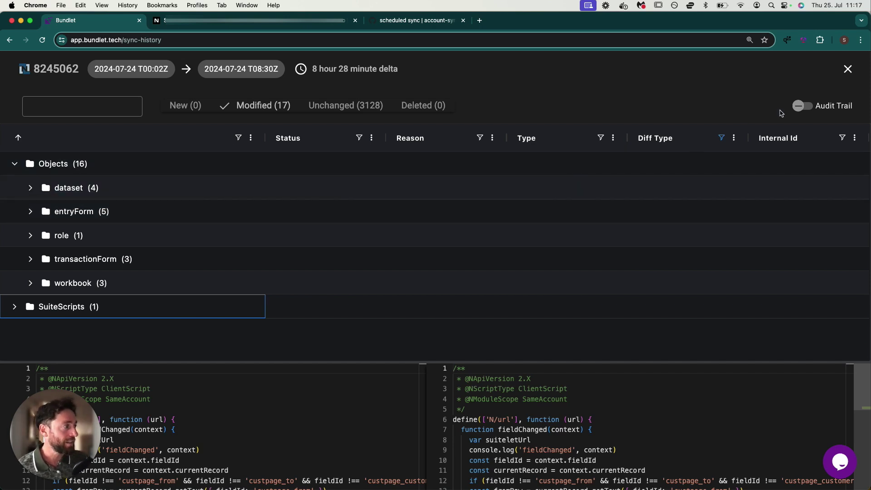
pyautogui.click(801, 105)
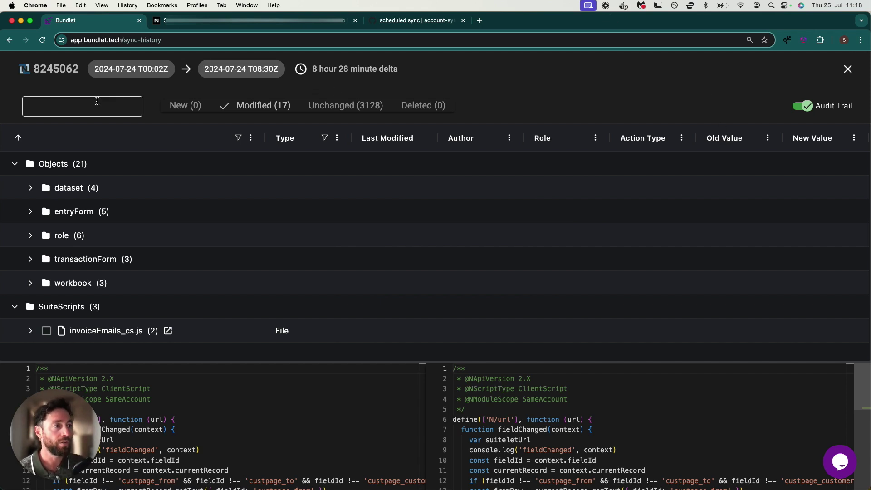
pyautogui.moveTo(523, 136); pyautogui.dragTo(495, 136)
# Search the changes by the author's name and expand customrole1444 to list its five permission updates
pyautogui.click(125, 110)
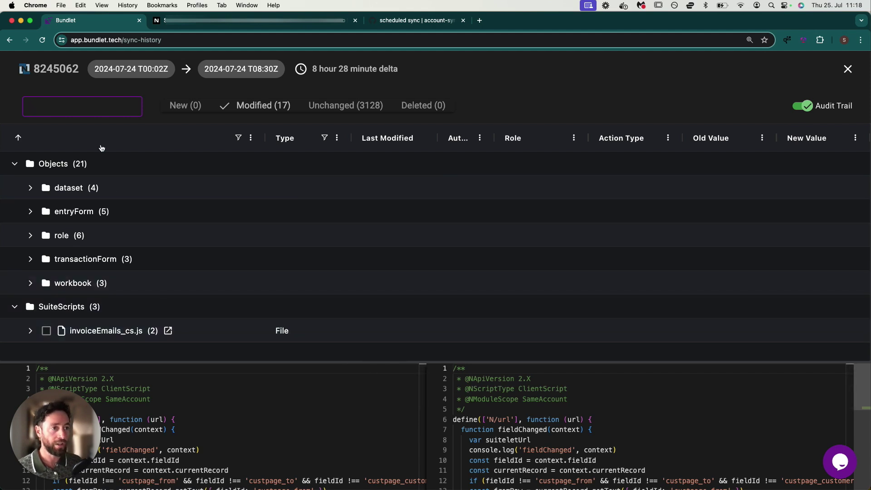
pyautogui.write('kevin')
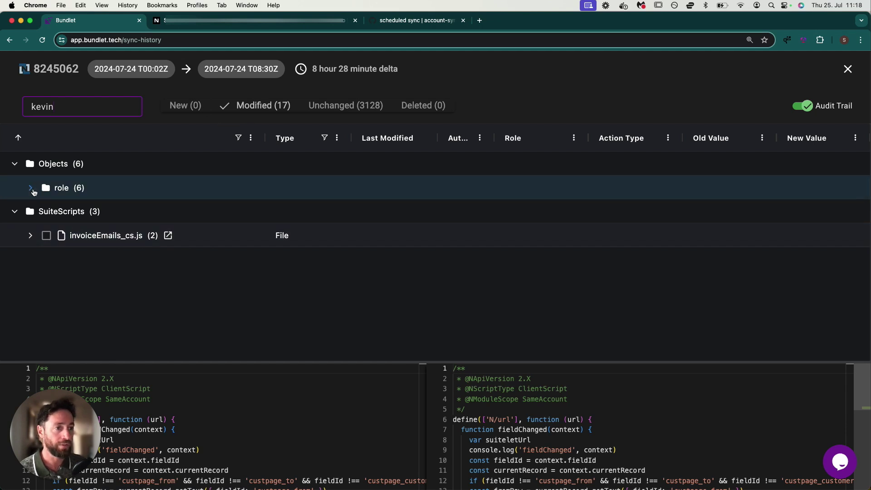
pyautogui.click(31, 188)
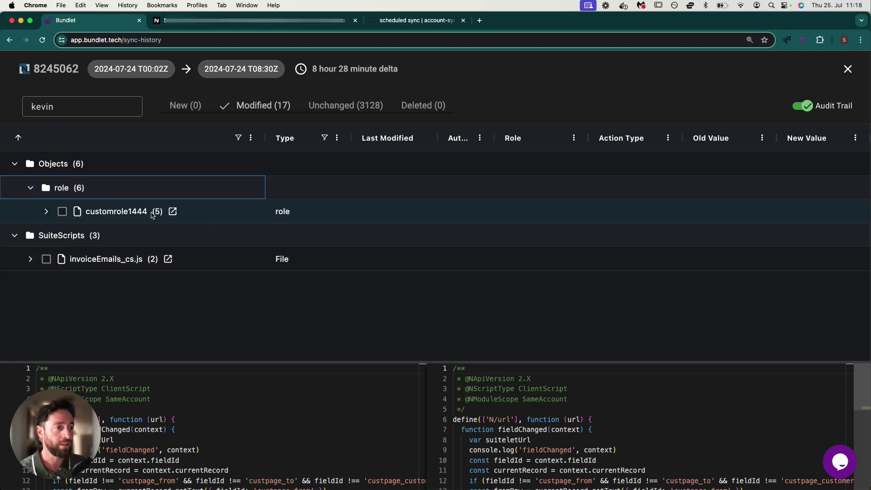
pyautogui.click(46, 211)
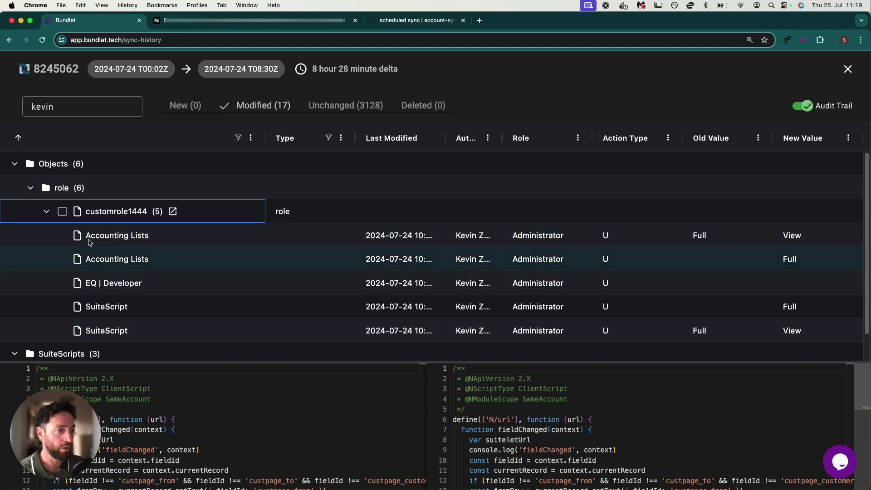
# Load the customrole1444 XML diff and resize its panels to show the ADMI_ACCOUNTINGLIST FULL-to-VIEW change
pyautogui.click(62, 212)
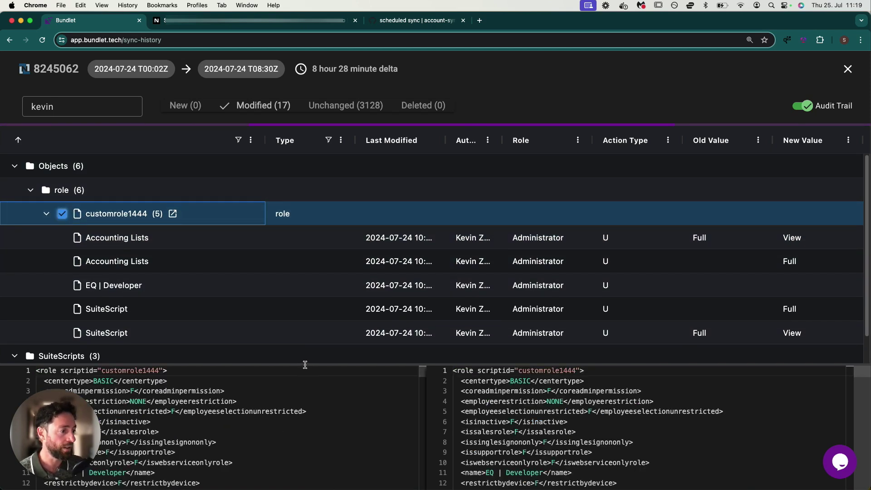
pyautogui.moveTo(305, 364); pyautogui.dragTo(279, 182)
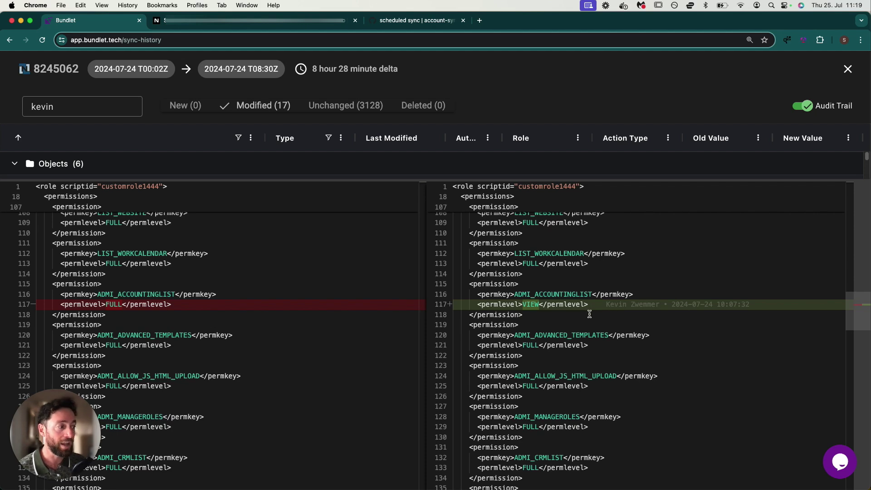
pyautogui.click(453, 179)
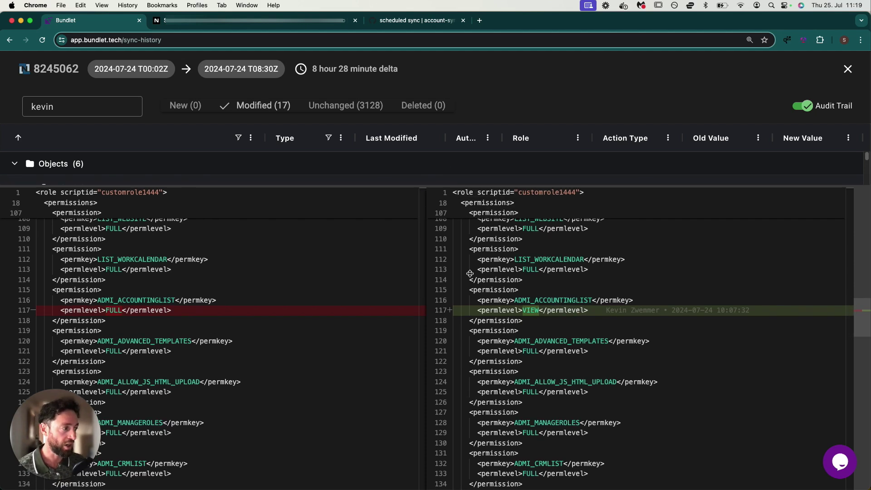
# Widen Last Modified to show full timestamps, enlarge the diff, and collapse the customrole1444 rows
pyautogui.doubleClick(447, 138)
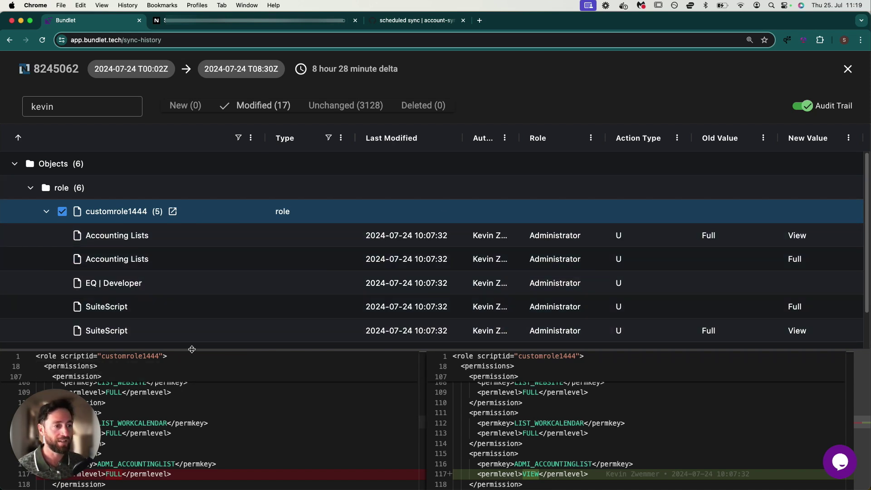
pyautogui.moveTo(188, 350); pyautogui.dragTo(185, 288)
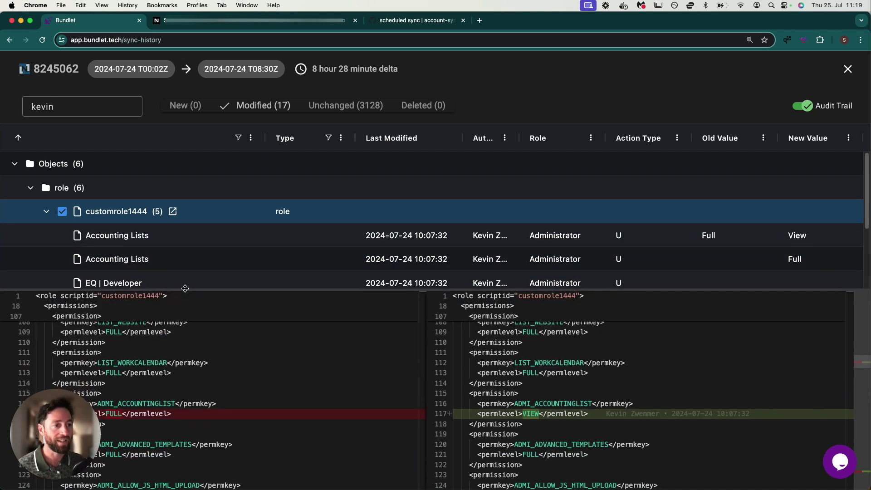
pyautogui.click(46, 212)
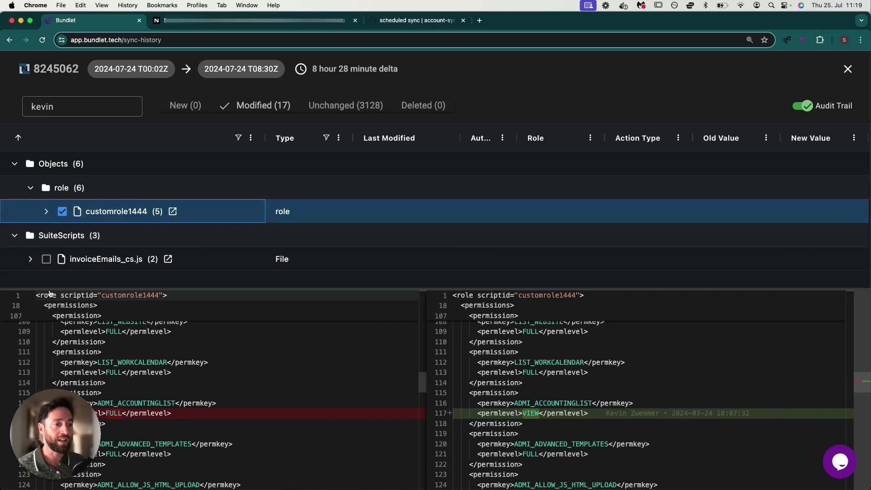